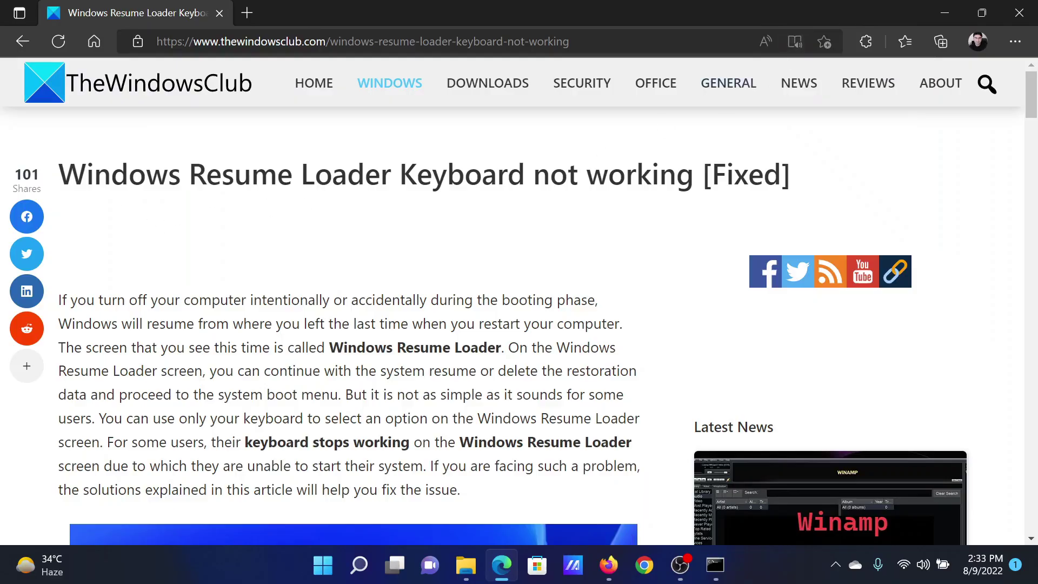
Highlight then deselect the article title while moving toward the seven-fix list.
left_click_drag(59, 174, 695, 174)
left_click(558, 260)
scroll(558, 259, "down", 2)
scroll(558, 259, "down", 5)
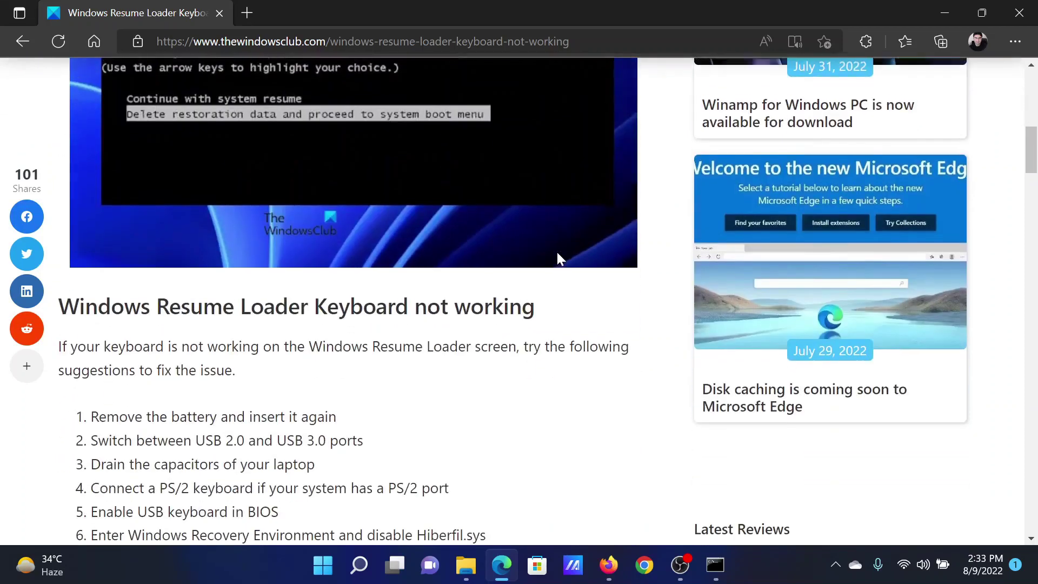
scroll(559, 259, "down", 1)
scroll(558, 259, "down", 2)
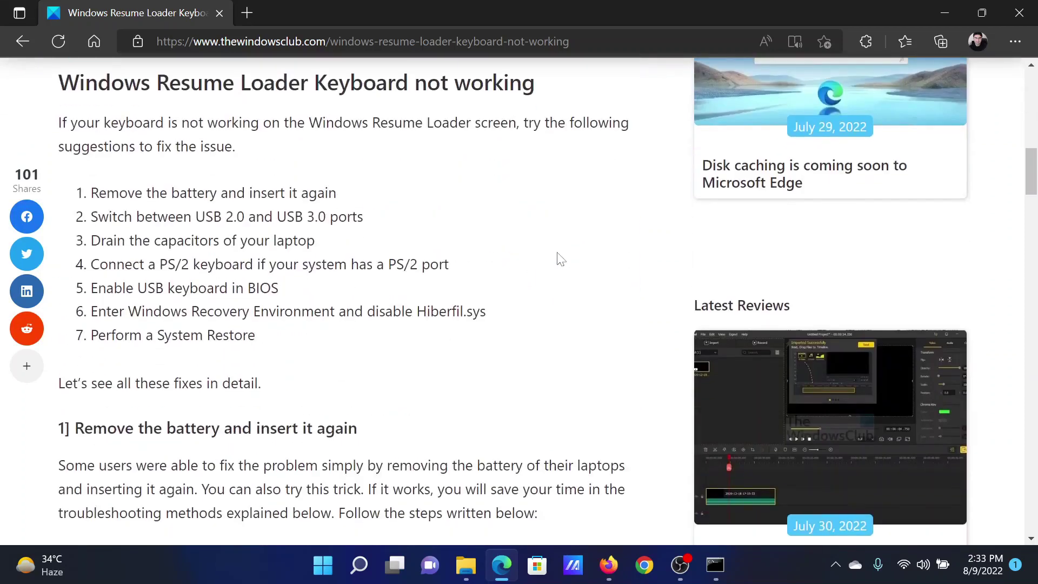
scroll(558, 259, "up", 2)
scroll(482, 334, "down", 2)
Highlight passages in the first, third and sixth fixes while reading down the article.
left_click_drag(107, 193, 325, 195)
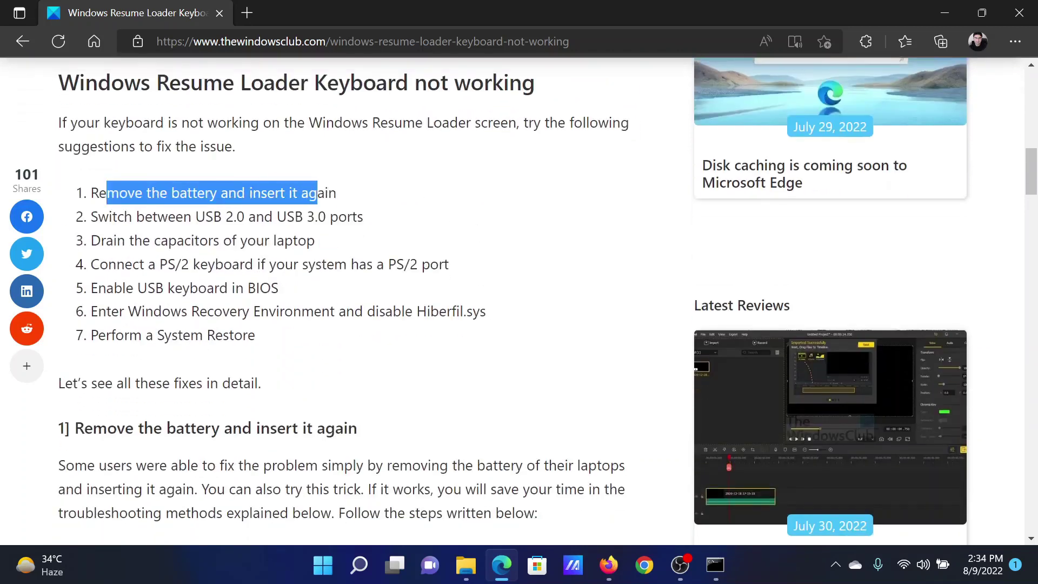
key("ctrl+c")
mouse_move(106, 240)
left_mouse_down()
mouse_move(270, 265)
mouse_move(297, 241)
left_mouse_up()
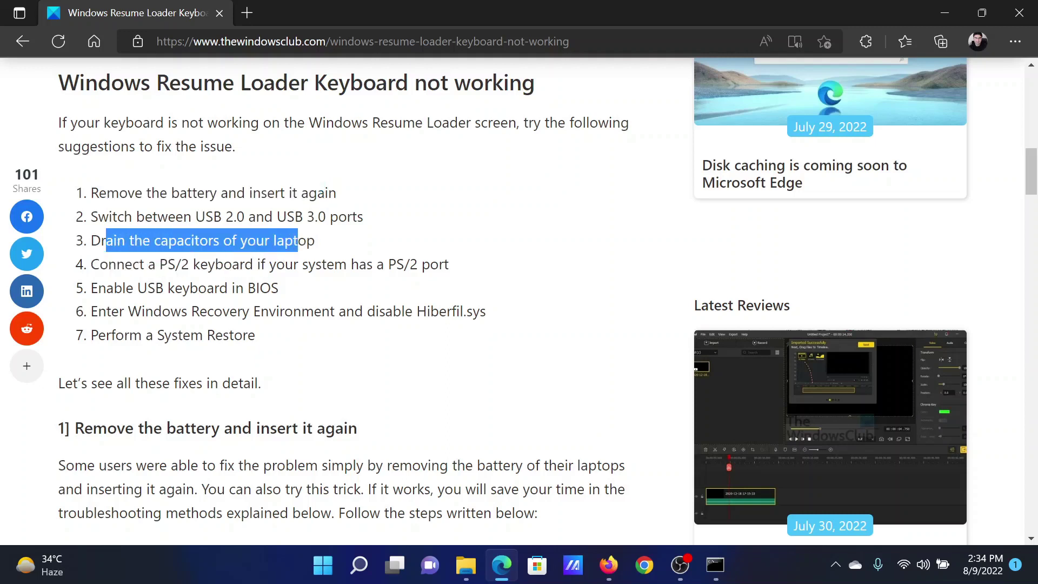
left_click(404, 240)
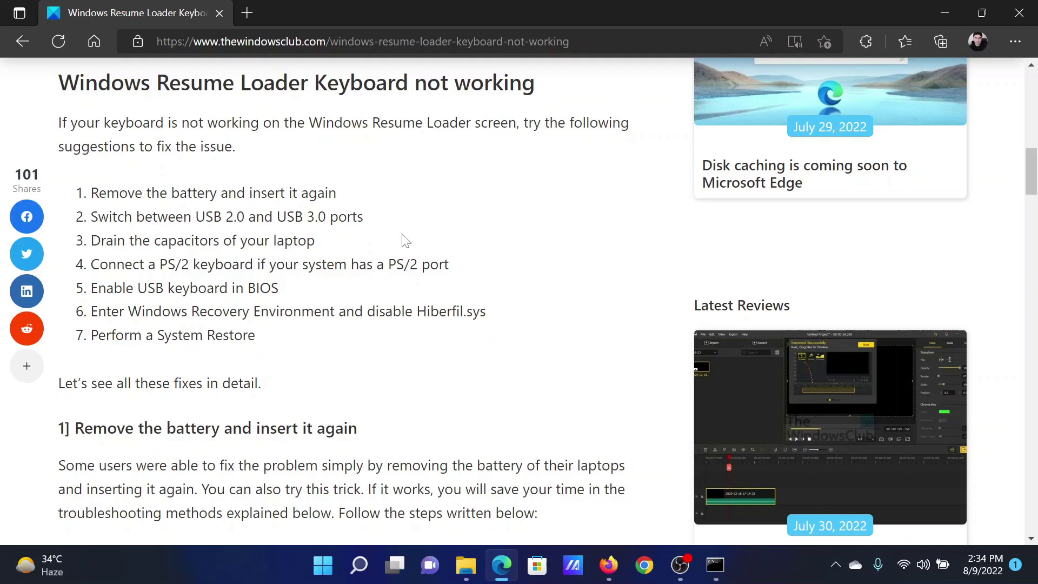
left_click_drag(92, 312, 345, 313)
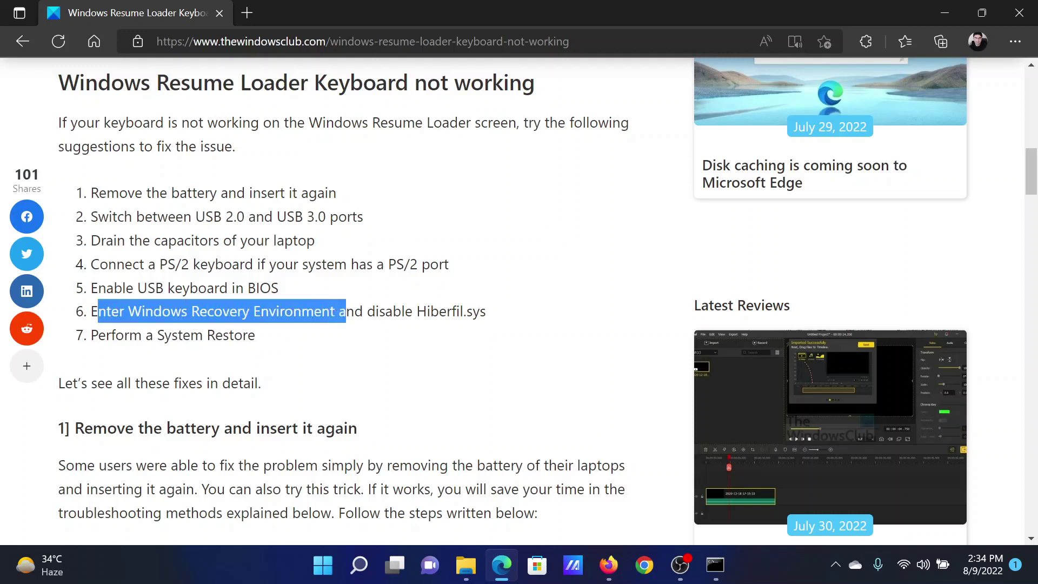
left_click(567, 309)
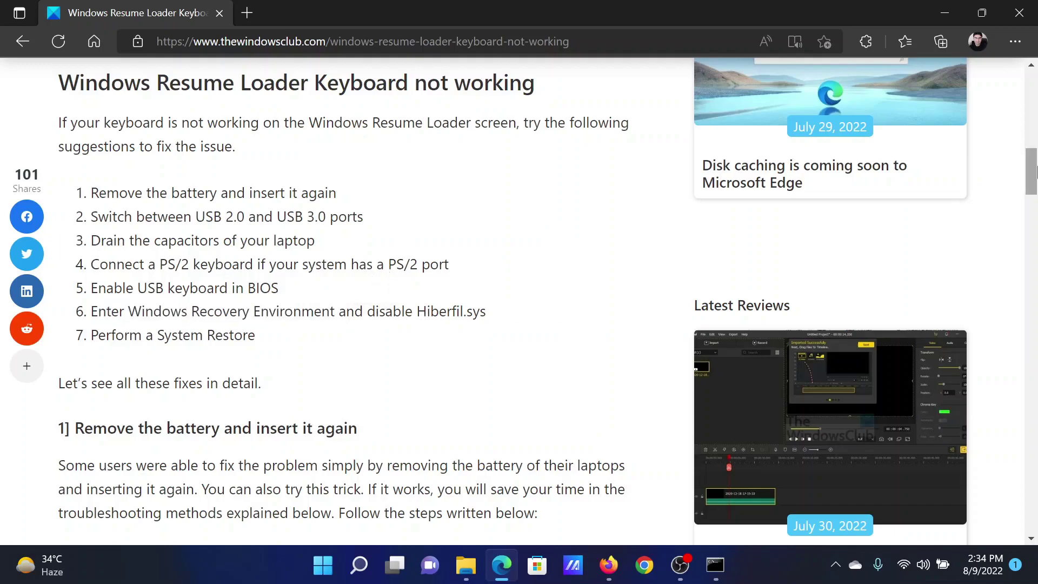
left_click_drag(1031, 172, 1033, 389)
Copy the powercfg -h off command and bring up the Start button's quick-link menu.
left_click_drag(59, 279, 179, 278)
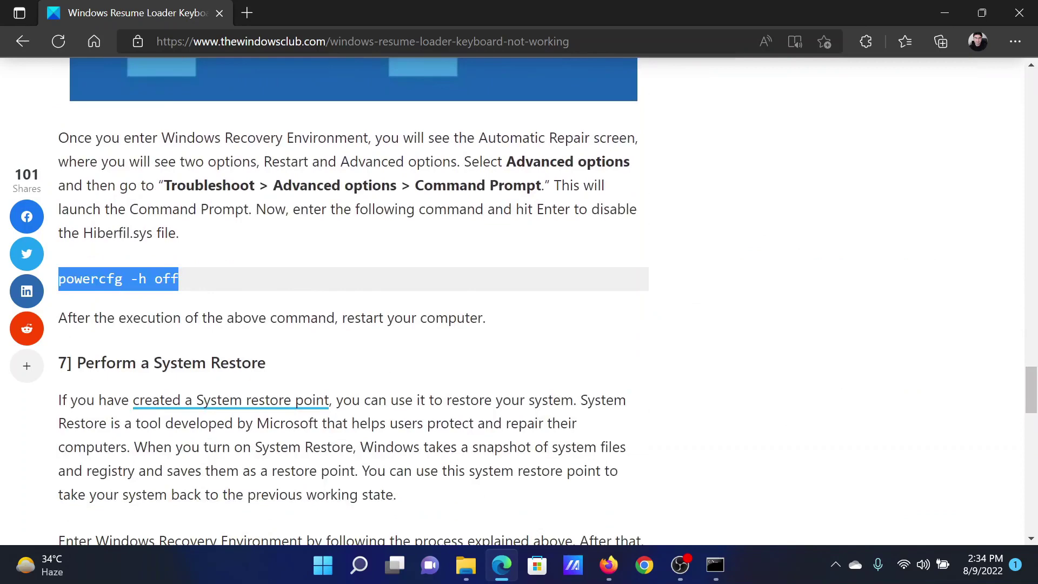
right_click(119, 276)
left_click(185, 179)
left_click(354, 271)
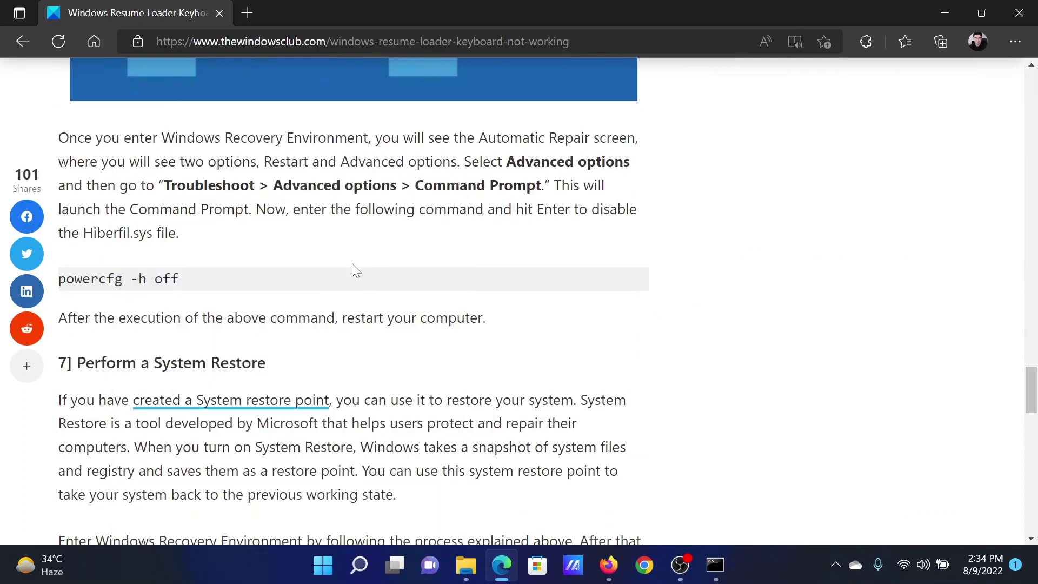
left_click(319, 572)
right_click(319, 573)
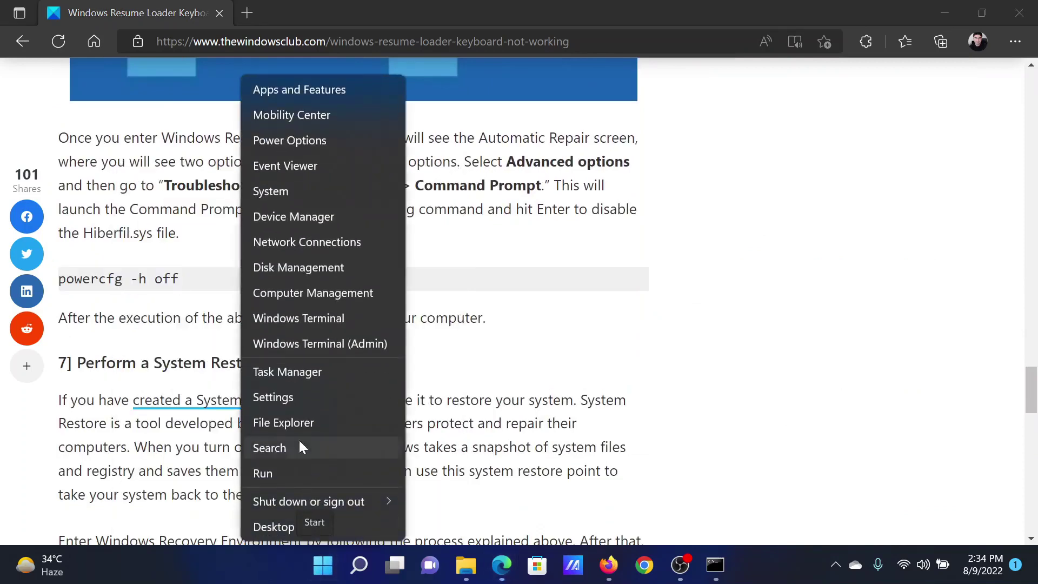
View the System > Recovery page in Windows Settings, then close Settings.
left_click(305, 396)
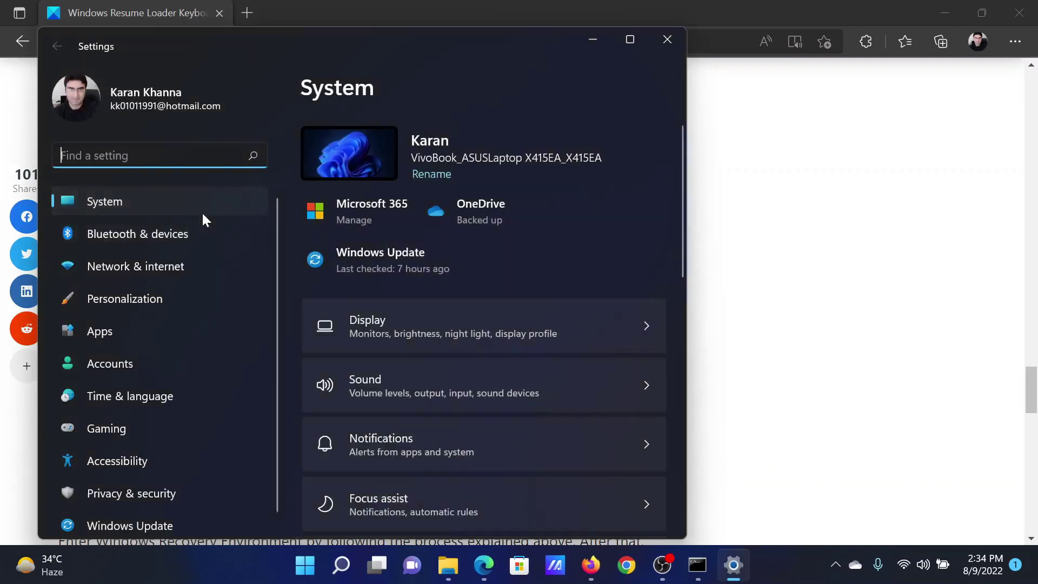
left_click(122, 205)
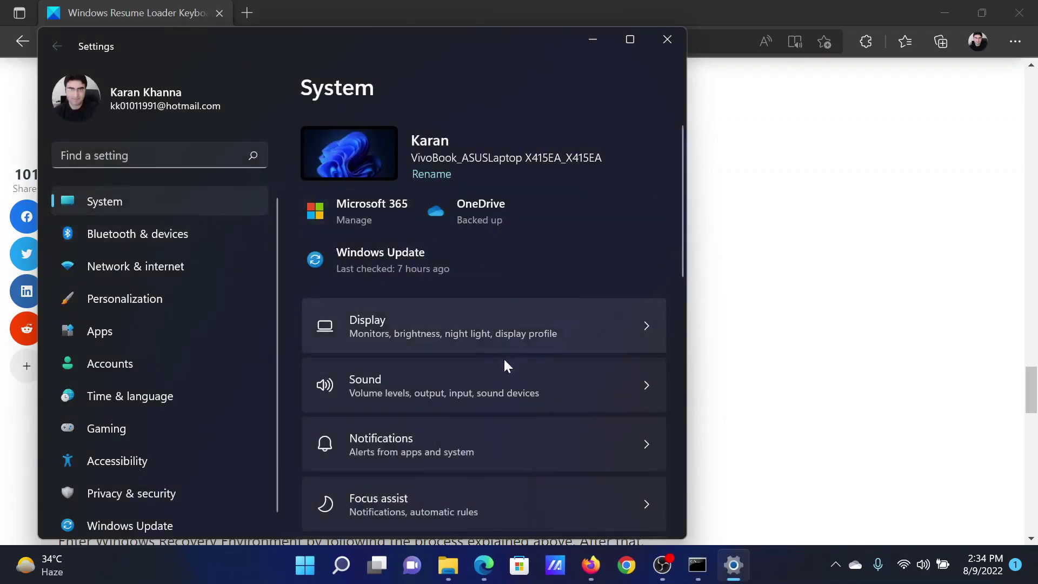
scroll(503, 373, "down", 3)
scroll(503, 379, "down", 5)
scroll(503, 379, "down", 2)
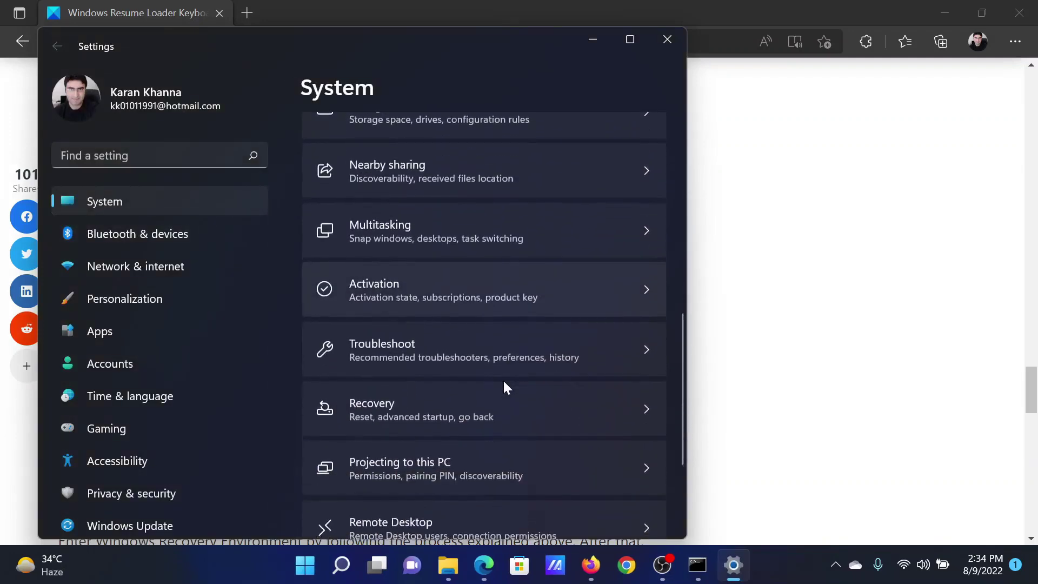
scroll(503, 379, "down", 2)
left_click(499, 360)
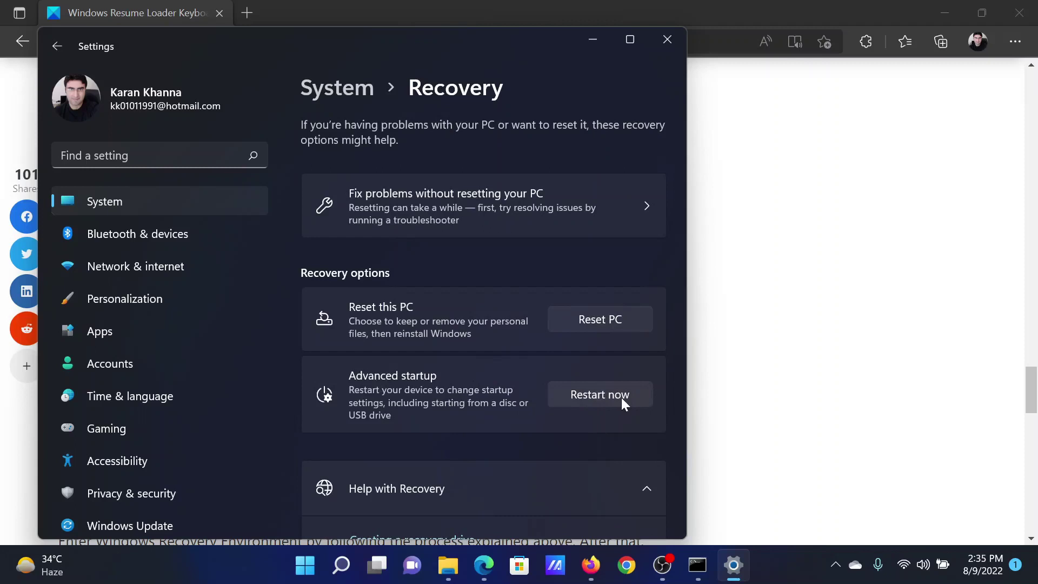
left_click(666, 39)
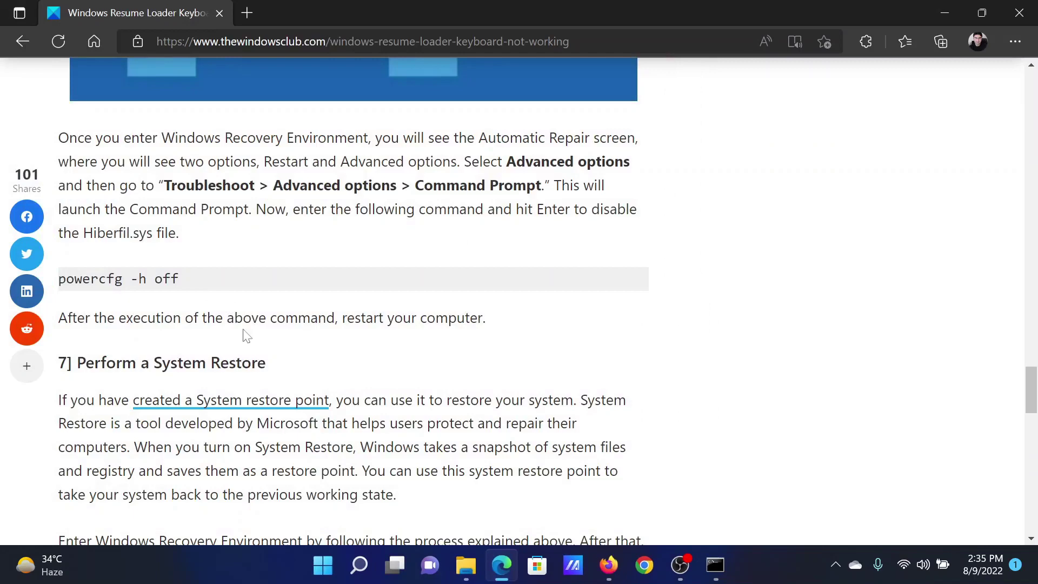
scroll(243, 334, "down", 1)
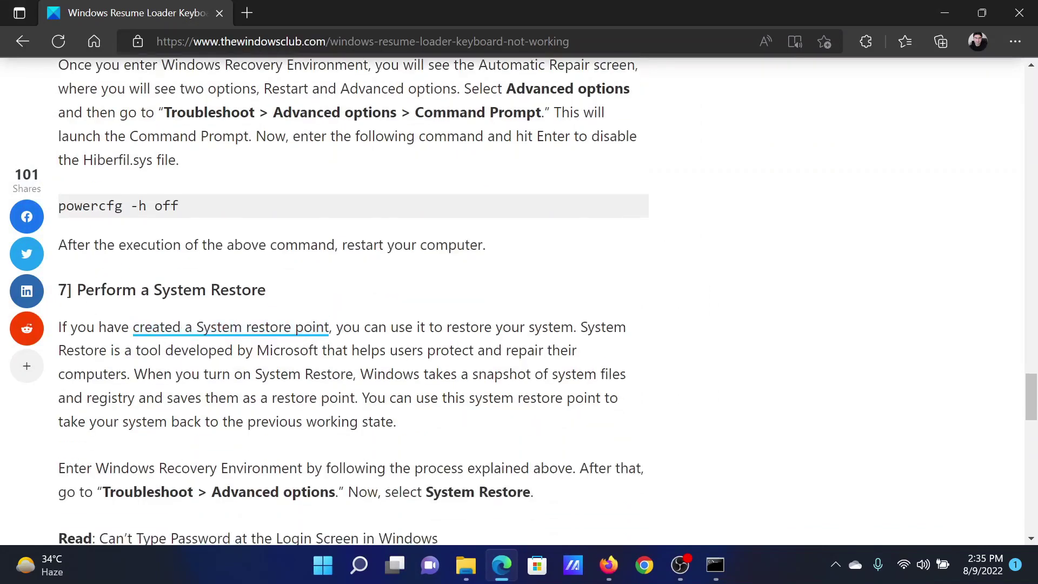
Search 'recovery' from the taskbar and launch System Restore from the Recovery tools.
left_click_drag(94, 289, 232, 289)
left_click_drag(398, 314, 404, 312)
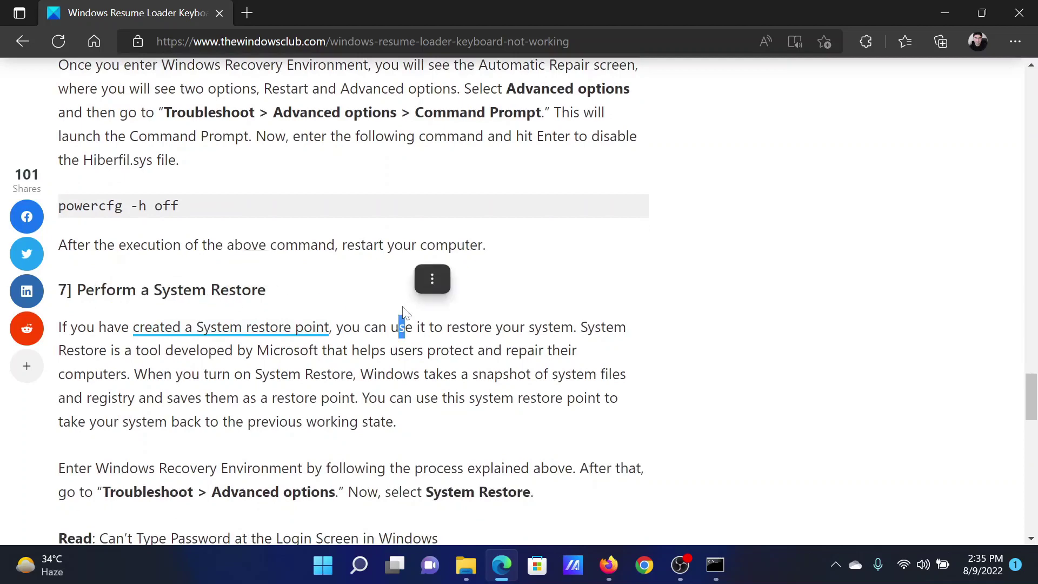
left_click(362, 567)
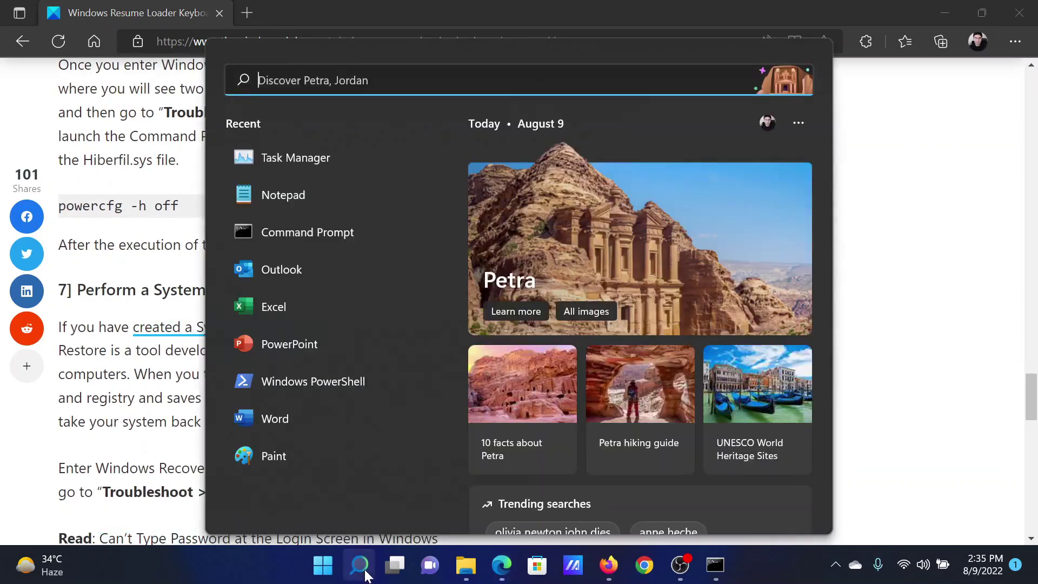
type("recover")
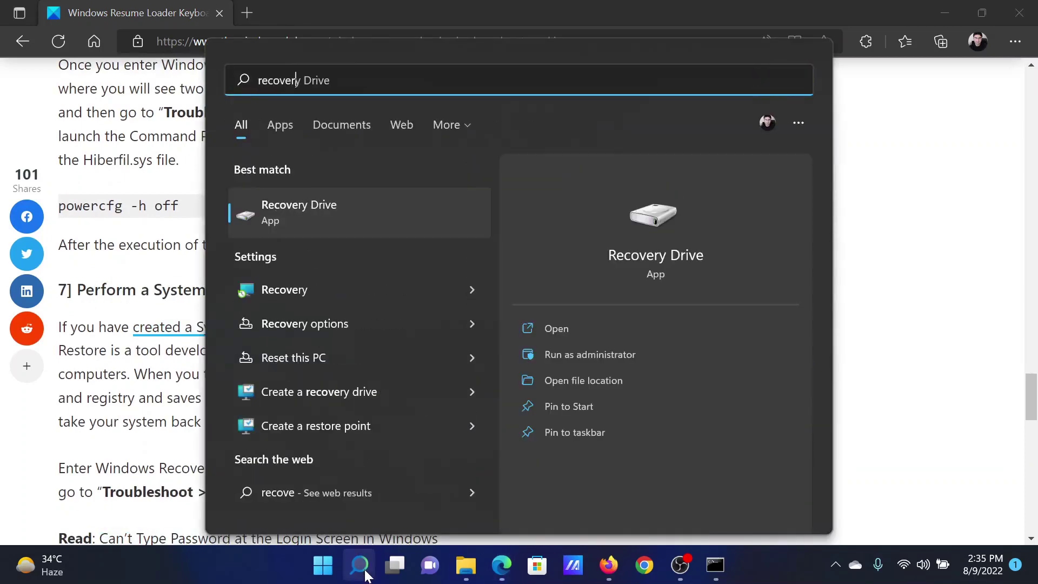
type("y")
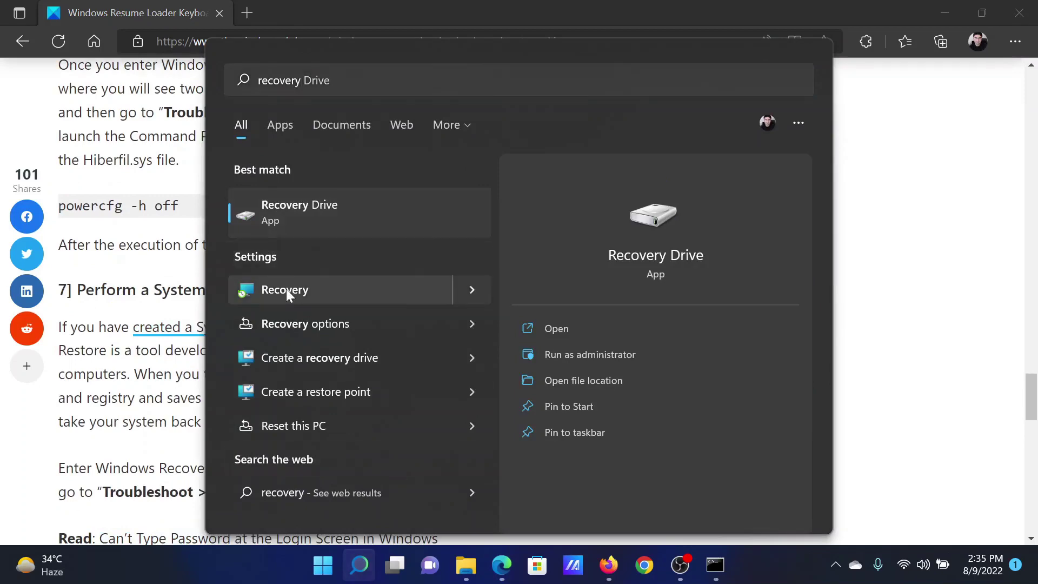
left_click(286, 289)
left_click(486, 179)
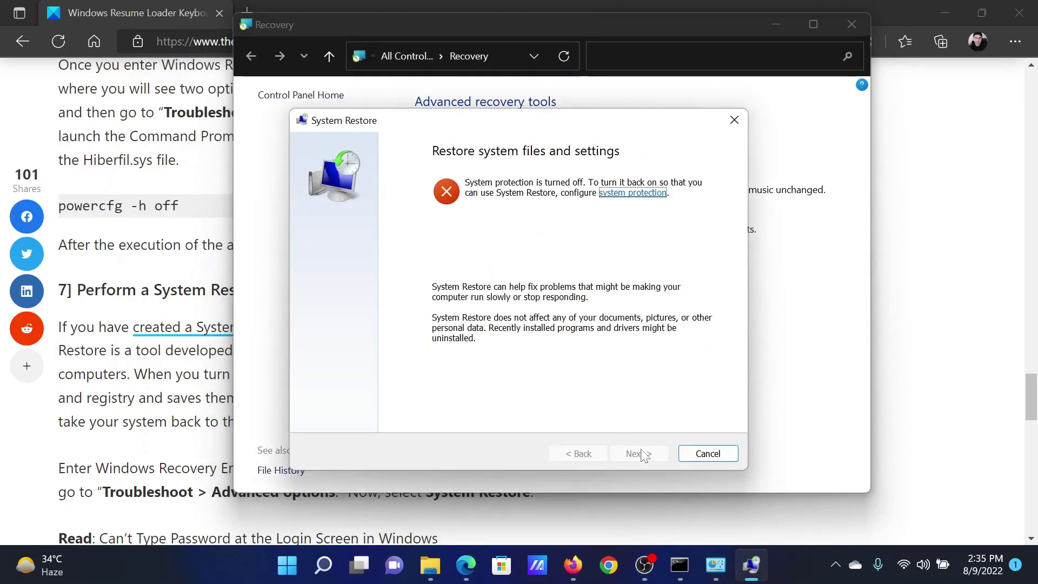
Close the System Restore dialog and the Control Panel Recovery window.
left_click(735, 121)
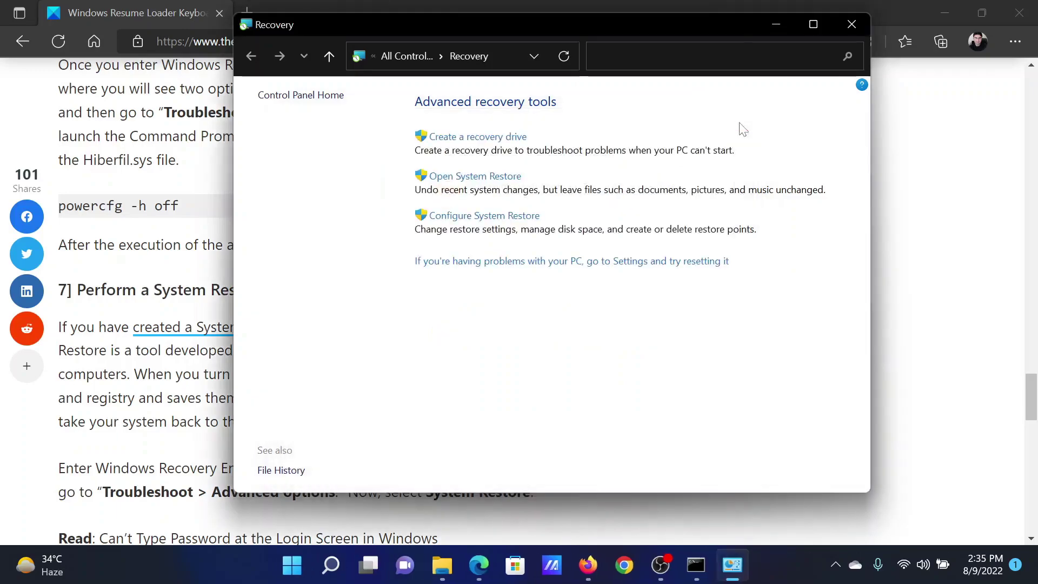
left_click(852, 24)
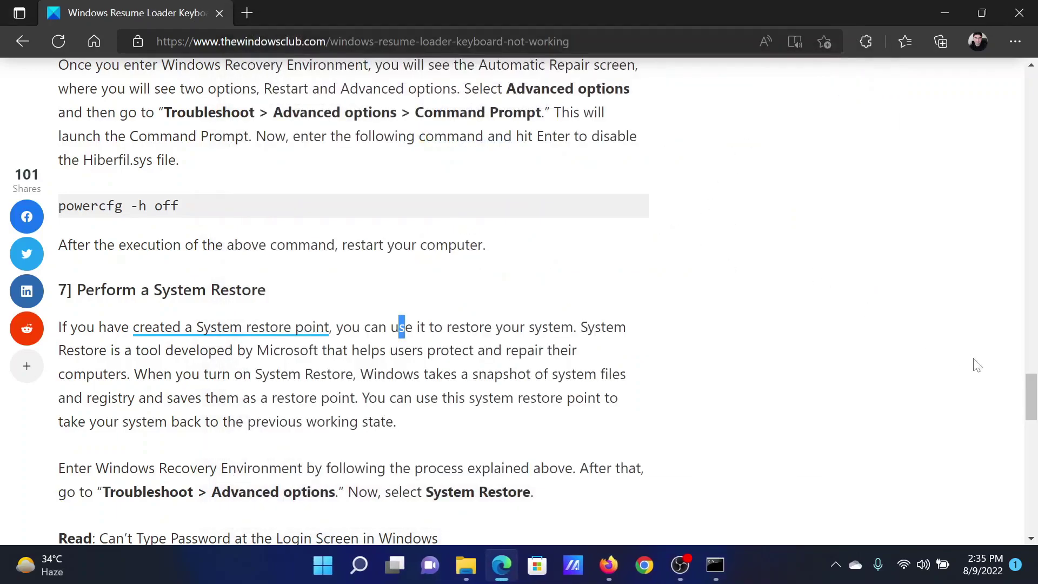
left_click_drag(1031, 398, 1032, 88)
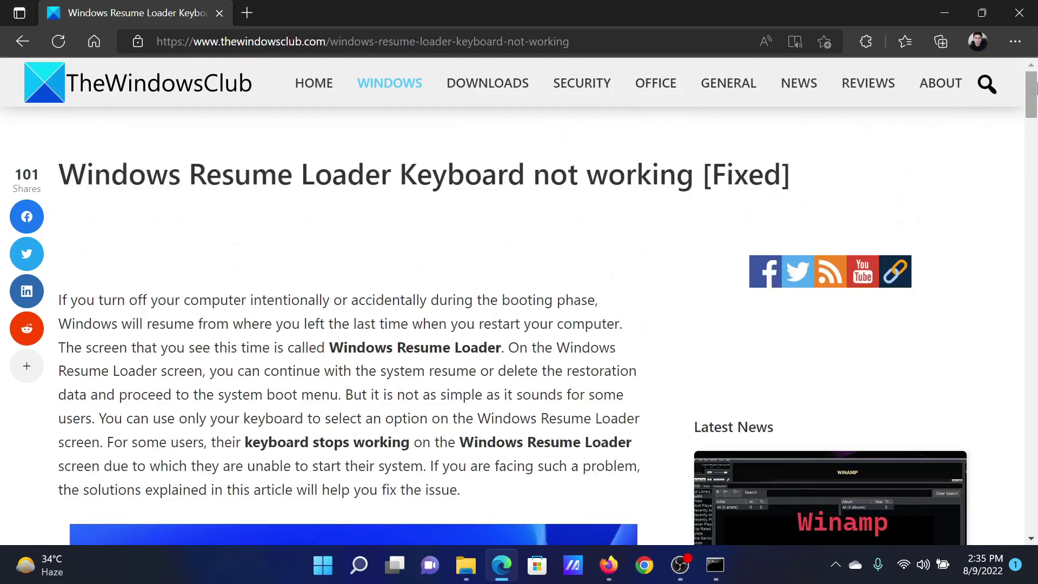